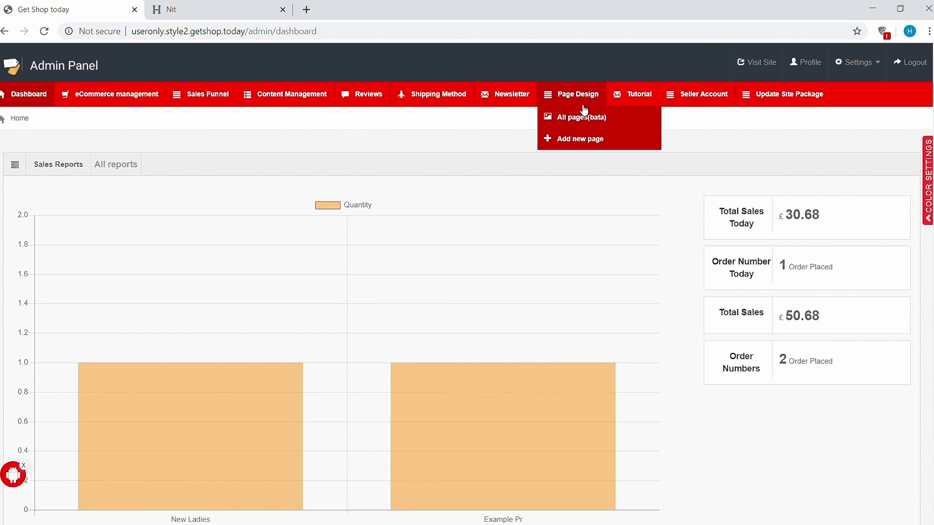
- Create and save a new page titled 'Tutorial 1', then open the All pages (bata) list
{"action": "left_click", "coordinate": [591, 141]}
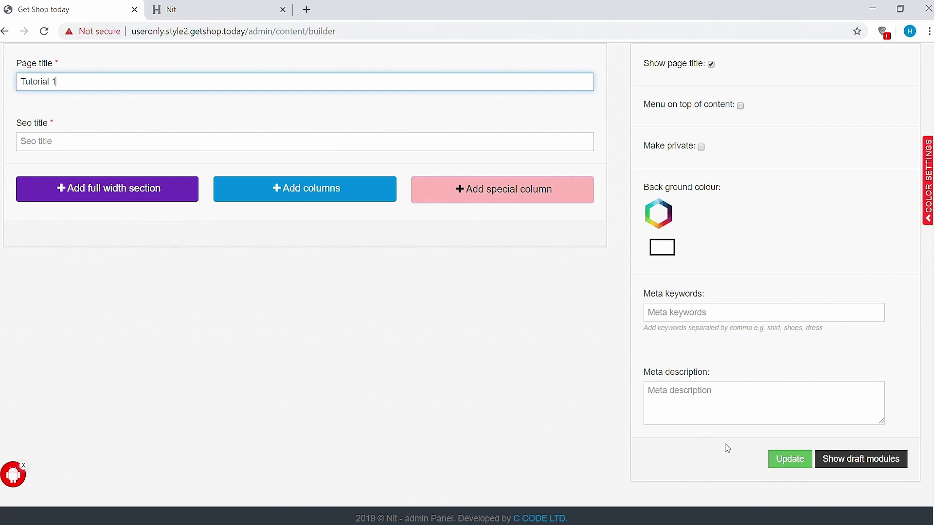
{"action": "left_click", "coordinate": [782, 459]}
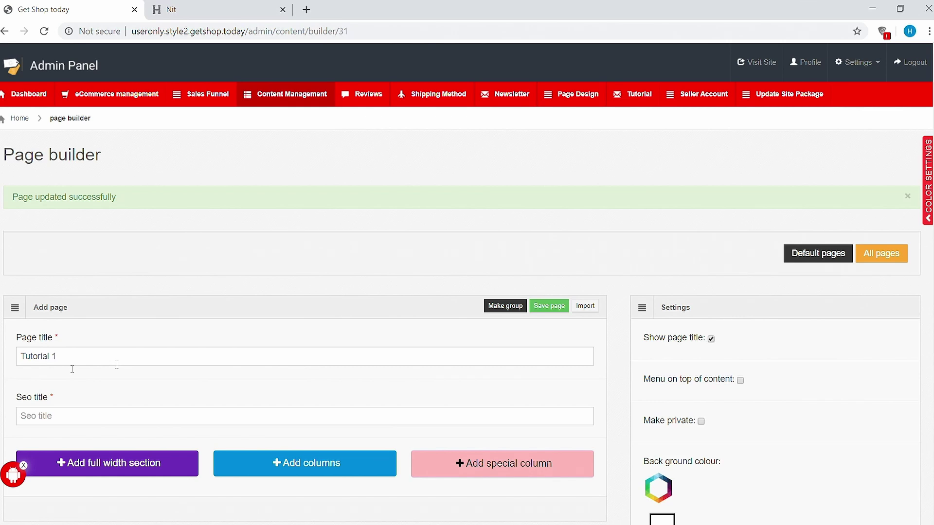
{"action": "mouse_move", "coordinate": [575, 109]}
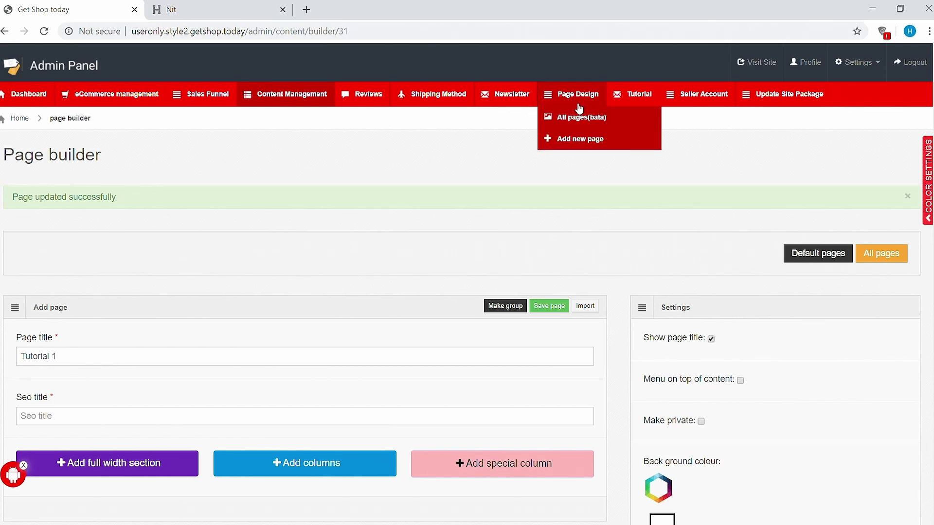
{"action": "left_click", "coordinate": [579, 125]}
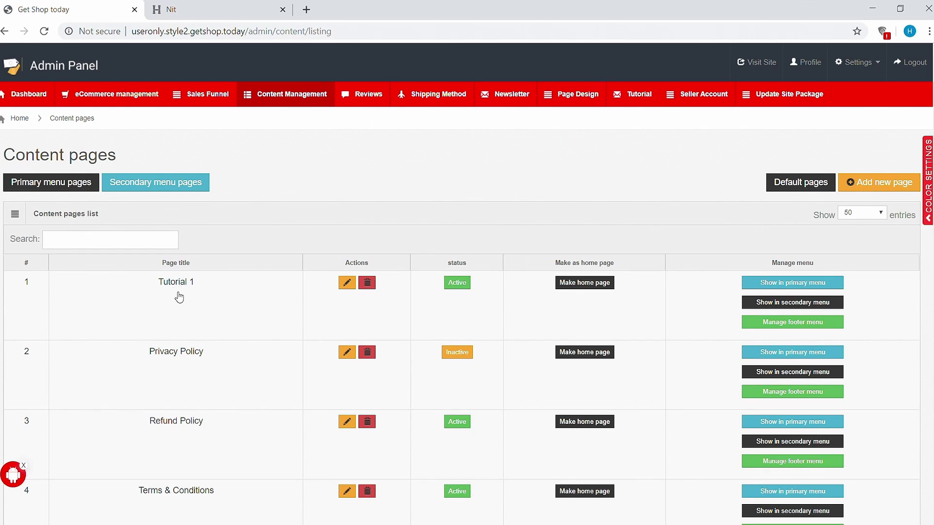
- Open the Tutorial 1 page in the builder and preview it in a new tab
{"action": "left_click", "coordinate": [350, 289]}
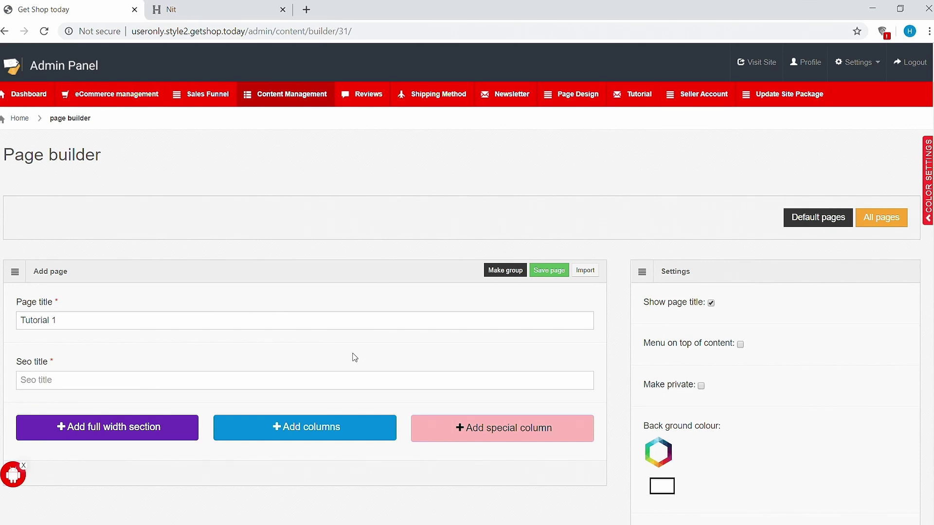
{"action": "scroll", "coordinate": [354, 357], "scroll_direction": "down", "scroll_amount": 5}
{"action": "left_click", "coordinate": [787, 465]}
{"action": "scroll", "coordinate": [143, 321], "scroll_direction": "down", "scroll_amount": 1}
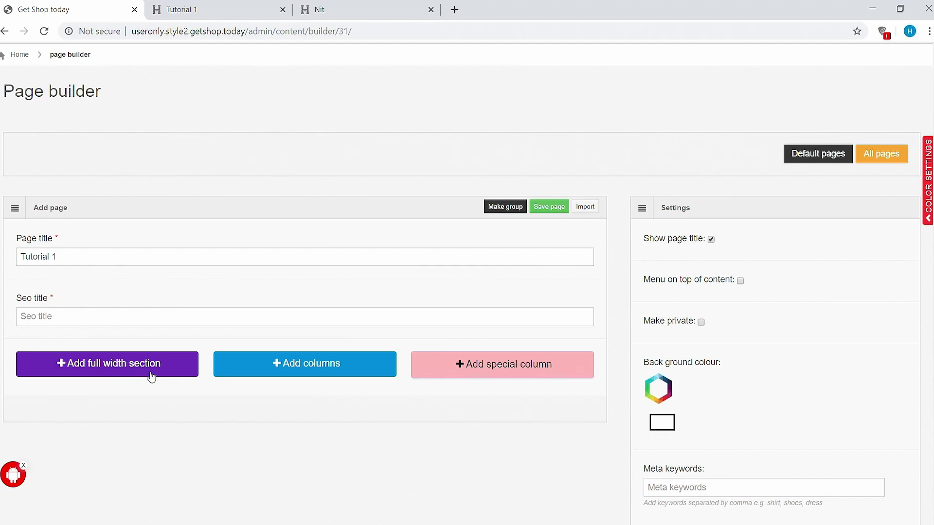
- Add a full-width section containing a landscape Images module
{"action": "left_click", "coordinate": [120, 371]}
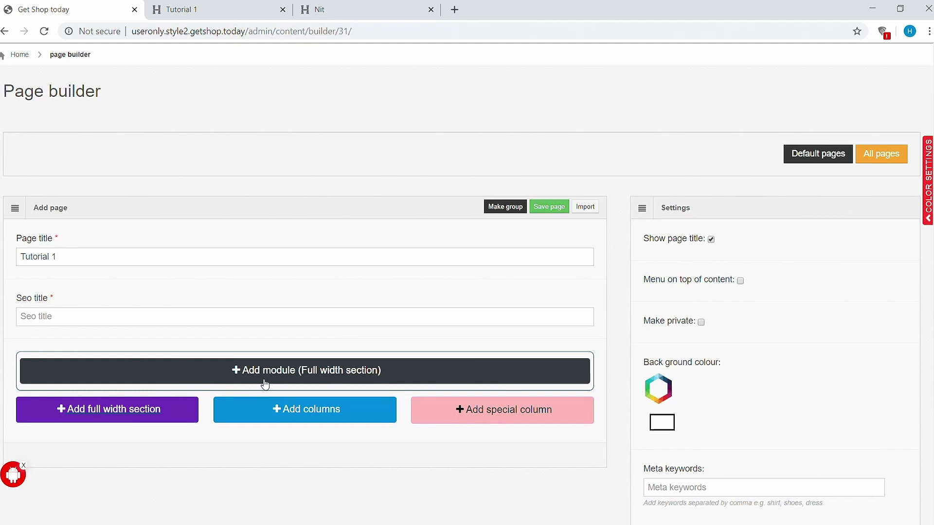
{"action": "left_click", "coordinate": [295, 379]}
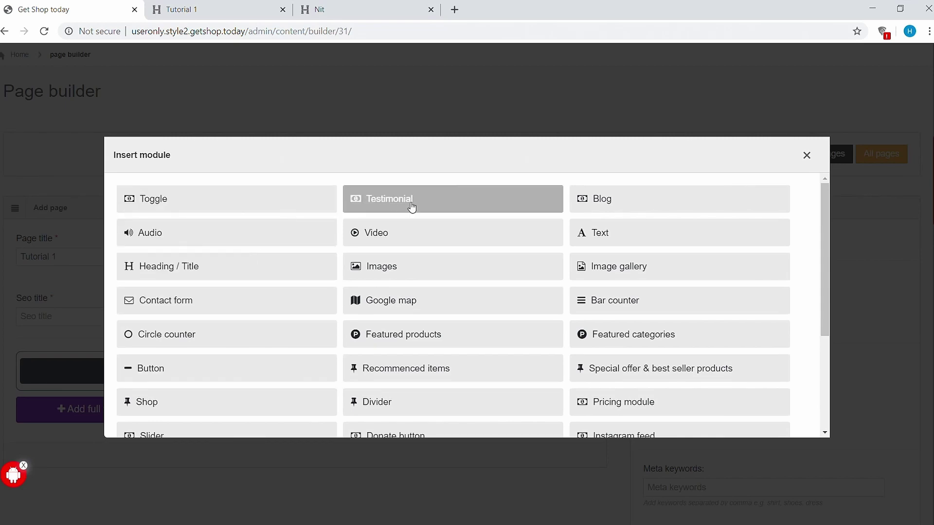
{"action": "left_click", "coordinate": [394, 271]}
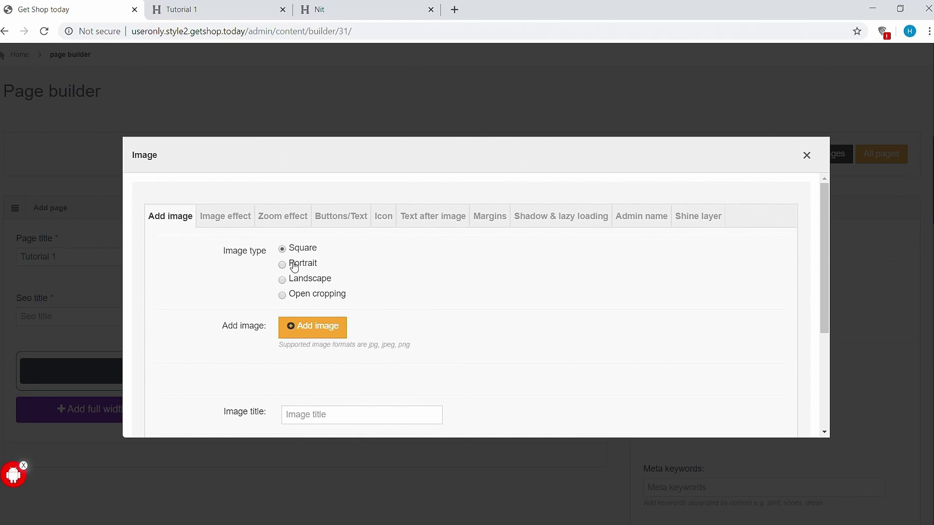
{"action": "left_click", "coordinate": [283, 293]}
- Upload the pink Botanic product image, crop it to a banner, and save the module
{"action": "left_click", "coordinate": [318, 327]}
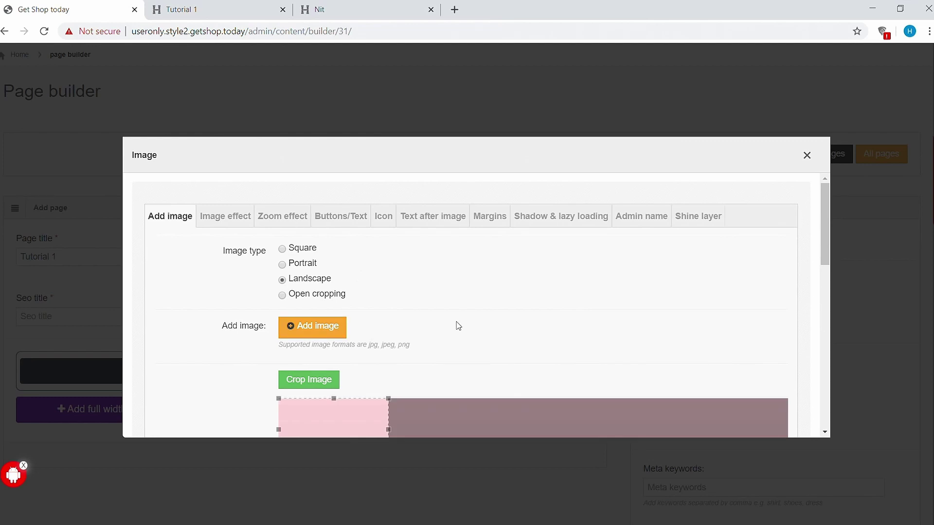
{"action": "scroll", "coordinate": [483, 339], "scroll_direction": "down", "scroll_amount": 1}
{"action": "scroll", "coordinate": [483, 339], "scroll_direction": "down", "scroll_amount": 4}
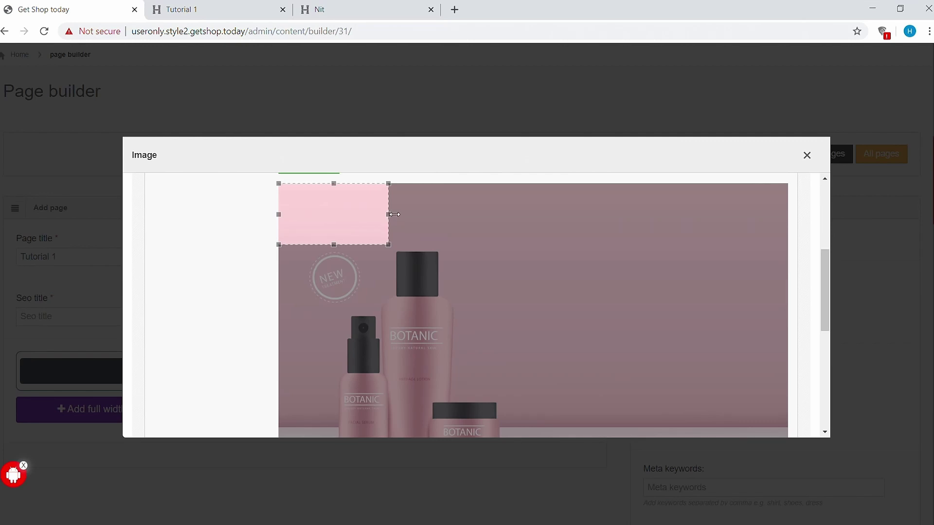
{"action": "left_click_drag", "start_coordinate": [394, 214], "coordinate": [646, 323]}
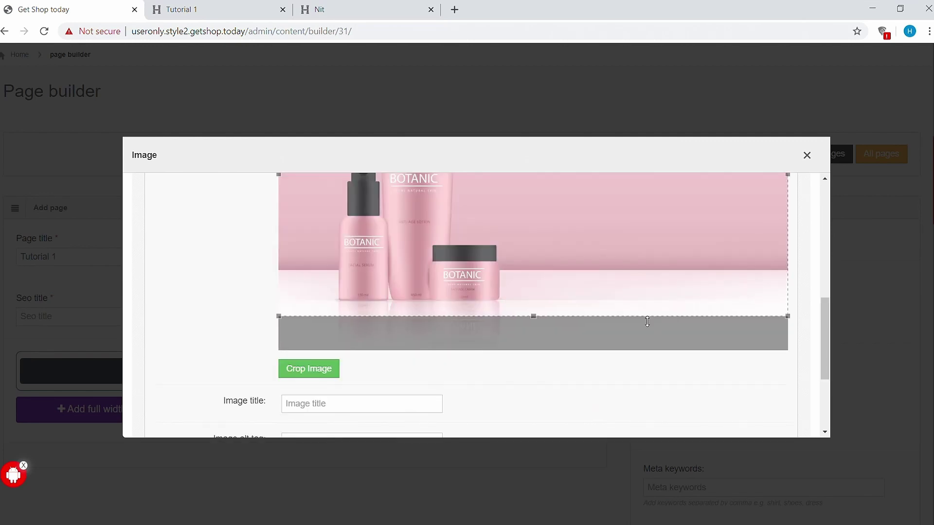
{"action": "left_click", "coordinate": [320, 379]}
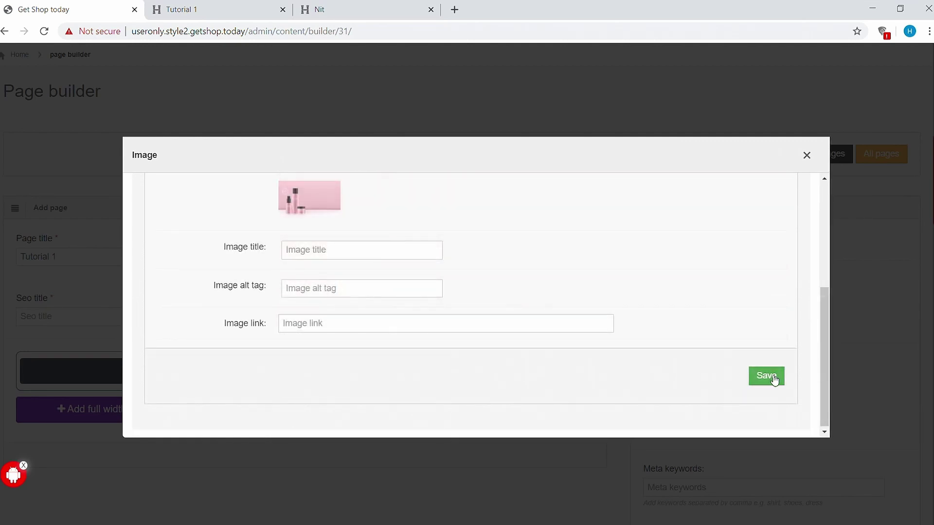
{"action": "left_click", "coordinate": [774, 380]}
{"action": "scroll", "coordinate": [614, 353], "scroll_direction": "down", "scroll_amount": 3}
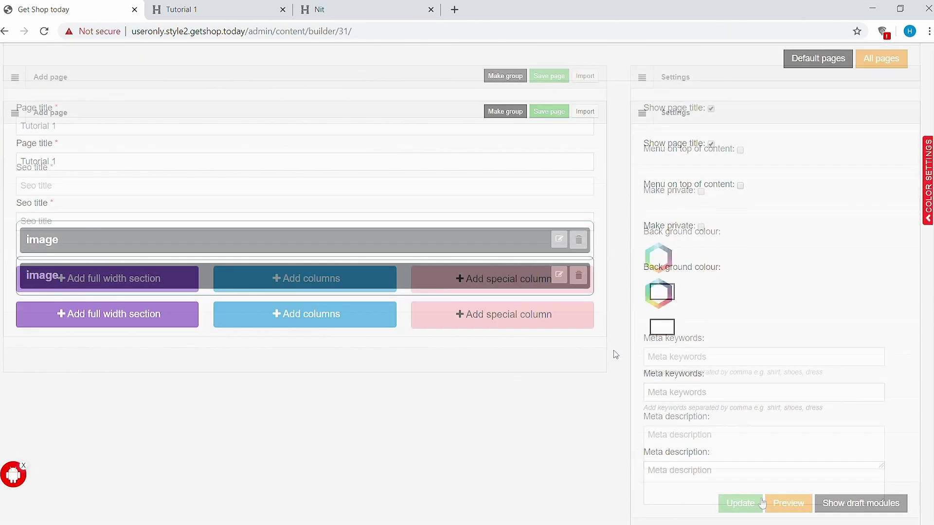
- Update the page and reload the Tutorial 1 preview to show the Botanic banner
{"action": "left_click", "coordinate": [740, 504]}
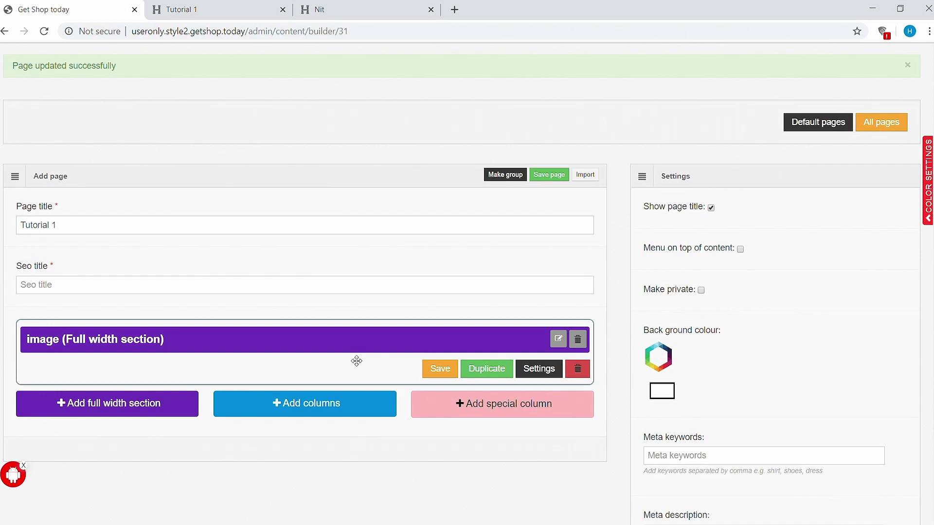
{"action": "left_click", "coordinate": [214, 10]}
{"action": "left_click", "coordinate": [43, 32]}
- Add a 12-column row with an Images module holding the pink lipstick picture
{"action": "left_click", "coordinate": [326, 410]}
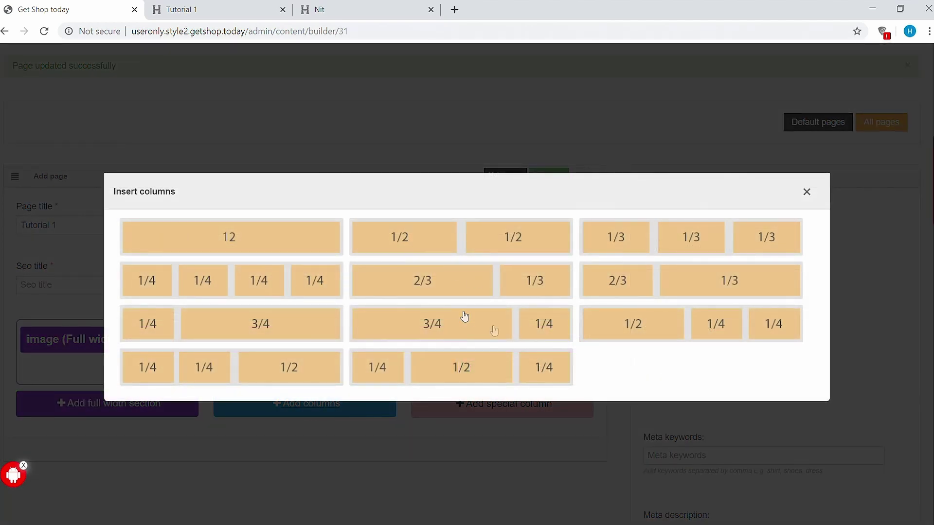
{"action": "left_click", "coordinate": [237, 245]}
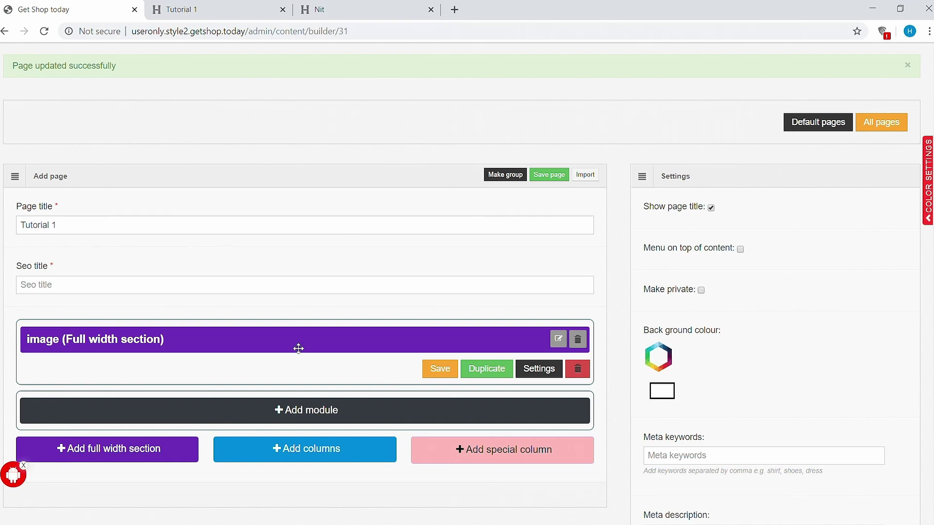
{"action": "left_click", "coordinate": [321, 413]}
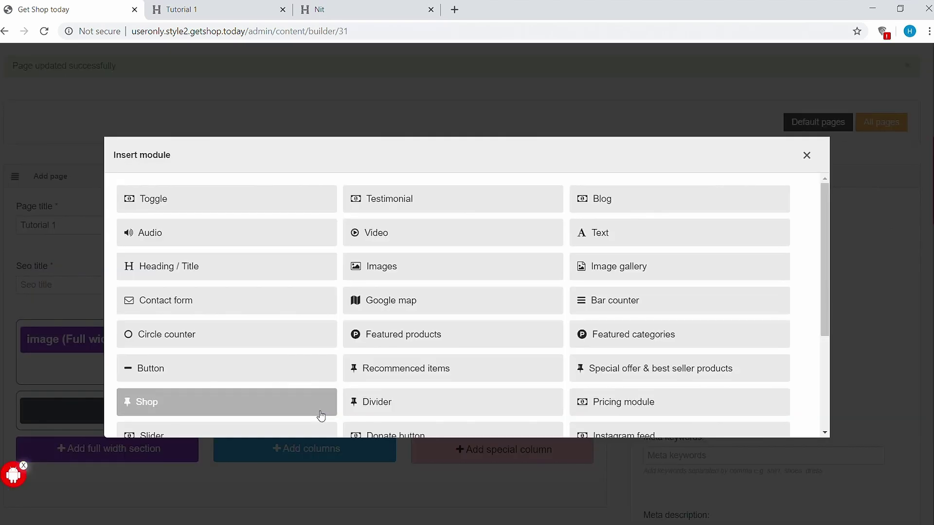
{"action": "left_click", "coordinate": [389, 270]}
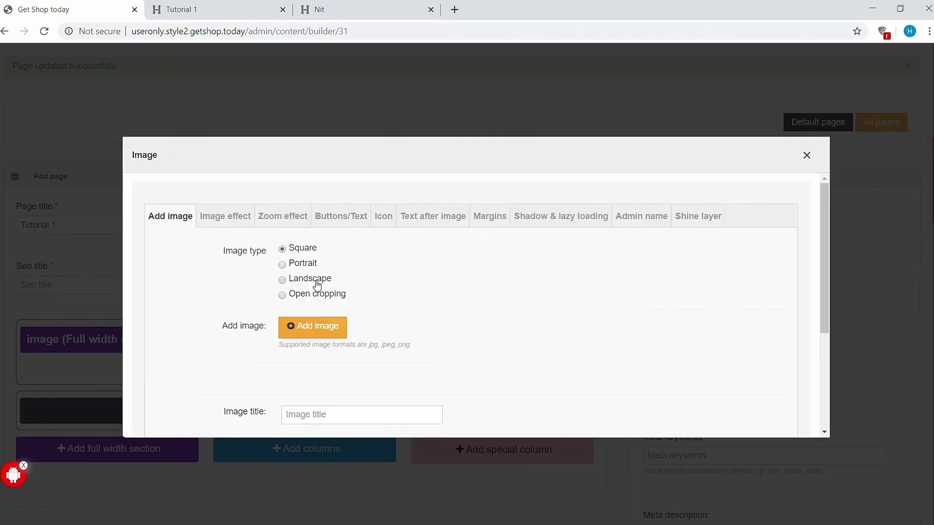
{"action": "left_click", "coordinate": [324, 334]}
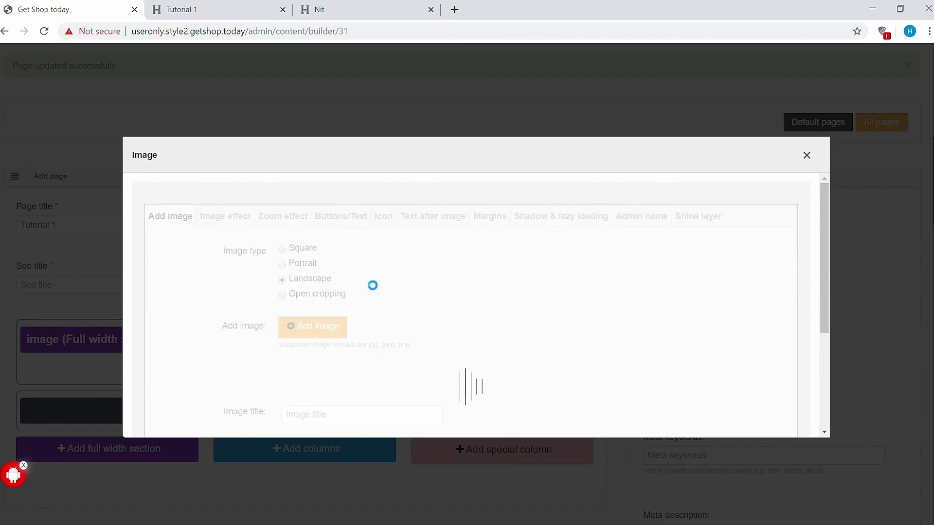
{"action": "scroll", "coordinate": [814, 396], "scroll_direction": "down", "scroll_amount": 2}
{"action": "scroll", "coordinate": [573, 291], "scroll_direction": "down", "scroll_amount": 6}
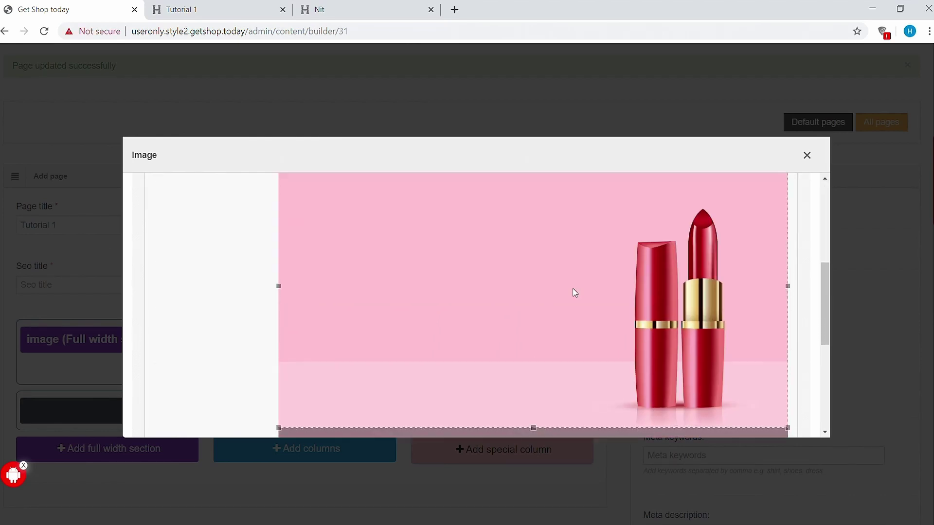
{"action": "left_click", "coordinate": [769, 381]}
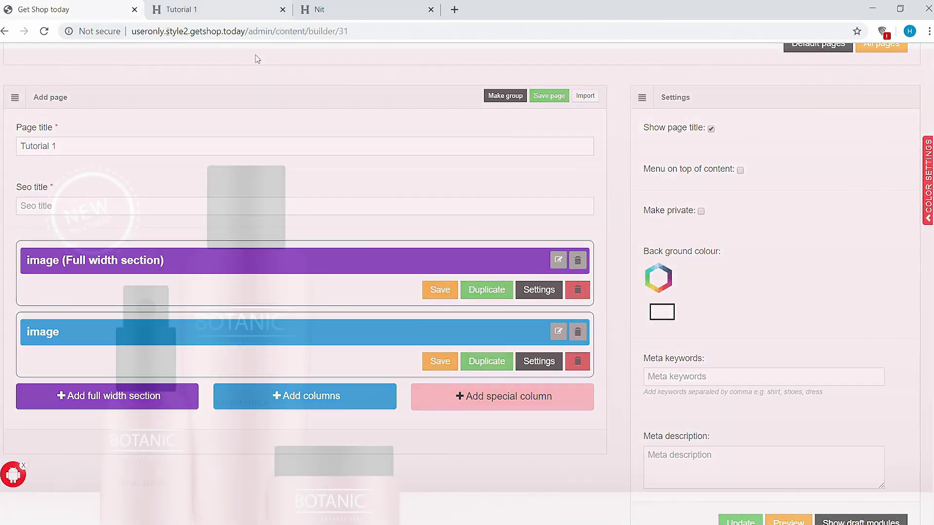
- Reload the live Tutorial 1 page and check the lipstick image below the banner
{"action": "left_click", "coordinate": [185, 9]}
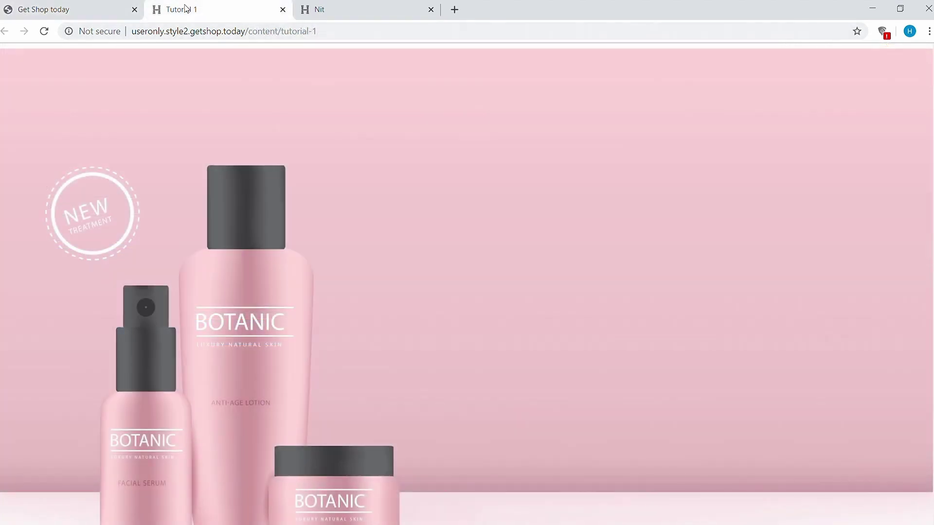
{"action": "left_click", "coordinate": [45, 33]}
{"action": "scroll", "coordinate": [397, 306], "scroll_direction": "down", "scroll_amount": 3}
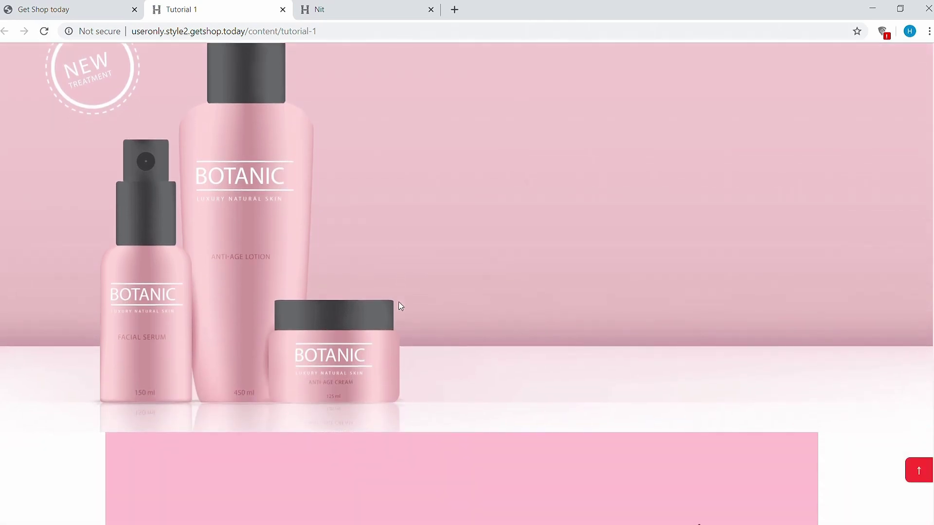
{"action": "scroll", "coordinate": [400, 305], "scroll_direction": "down", "scroll_amount": 5}
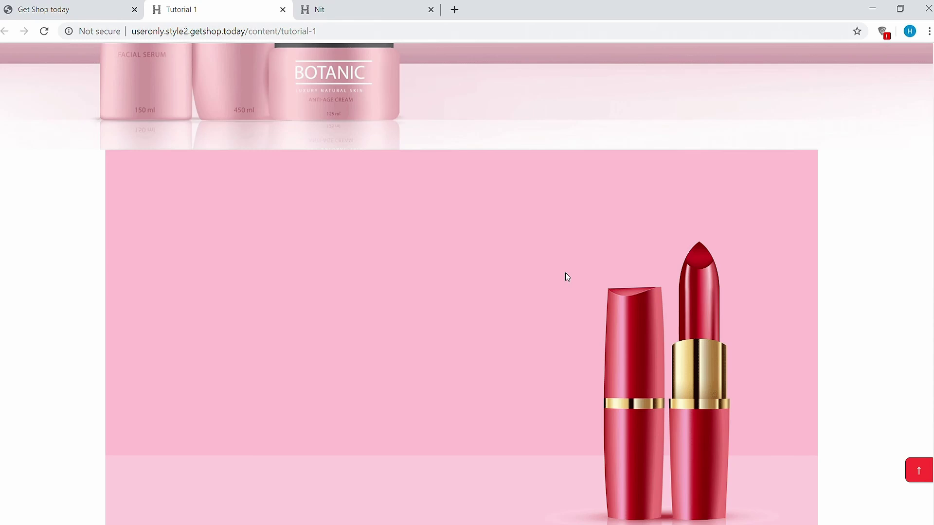
{"action": "scroll", "coordinate": [565, 277], "scroll_direction": "up", "scroll_amount": 9}
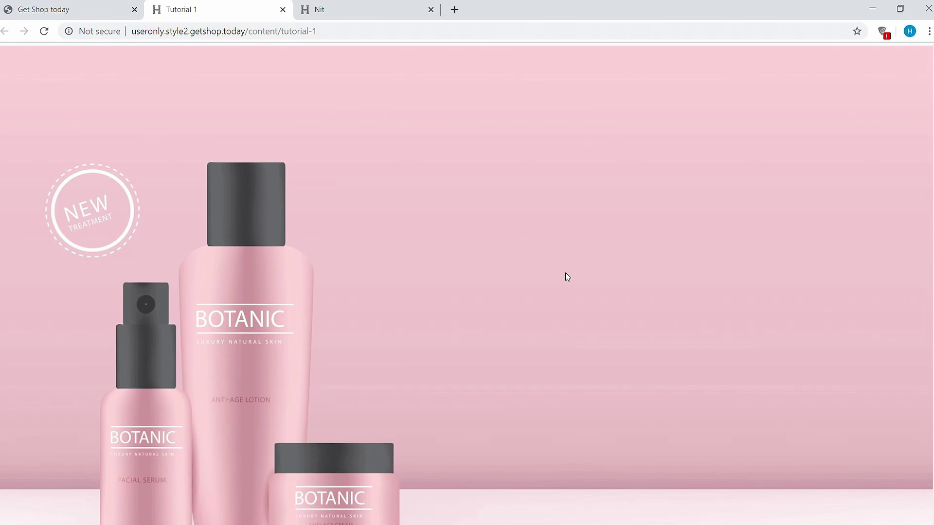
{"action": "scroll", "coordinate": [567, 278], "scroll_direction": "down", "scroll_amount": 9}
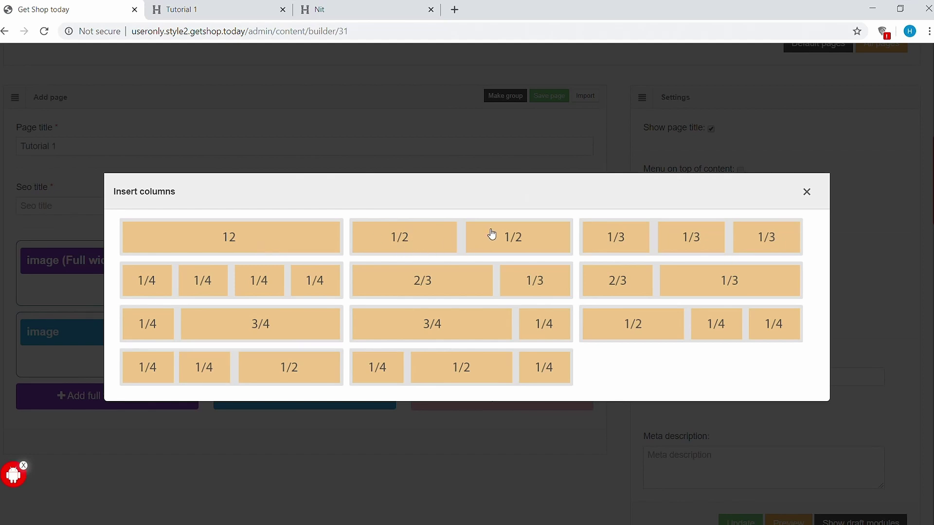
- Add a 1/2 + 1/2 row with the cropped restoring cream image in the left column
{"action": "left_click", "coordinate": [540, 236]}
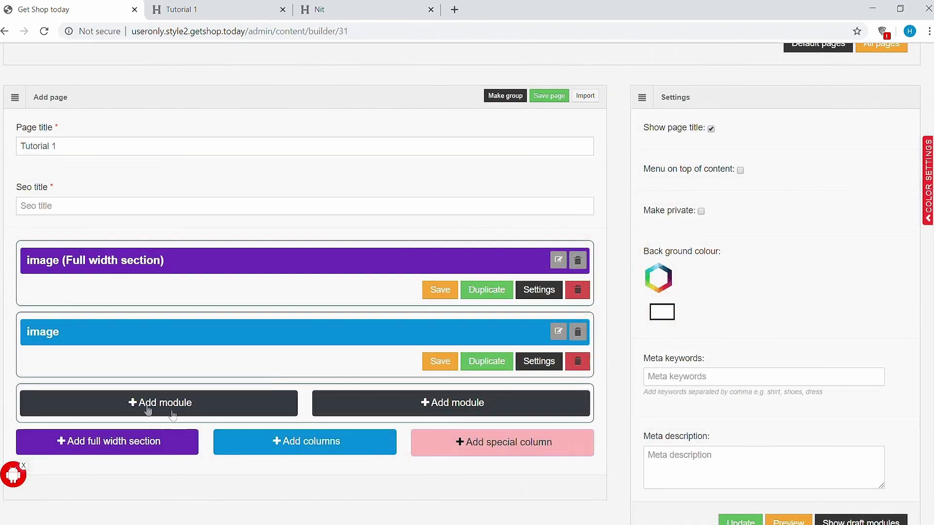
{"action": "left_click", "coordinate": [183, 410]}
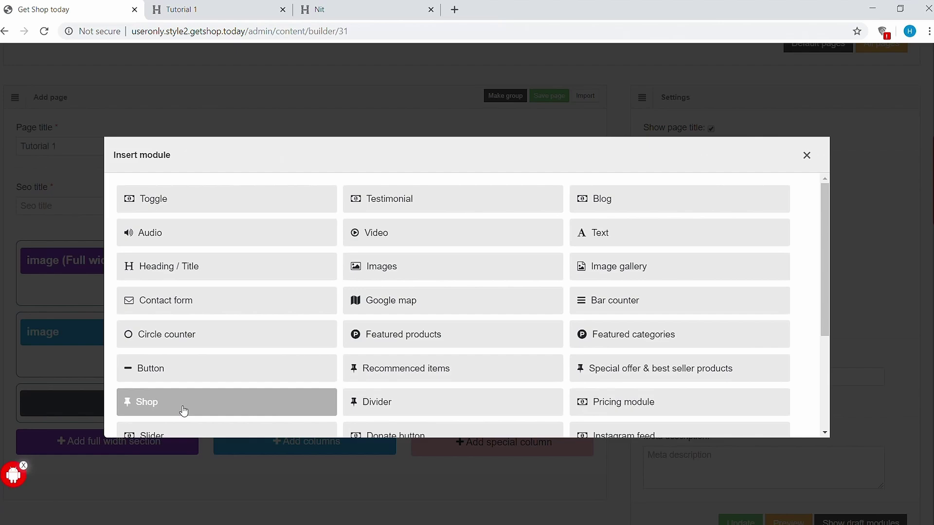
{"action": "left_click", "coordinate": [401, 278]}
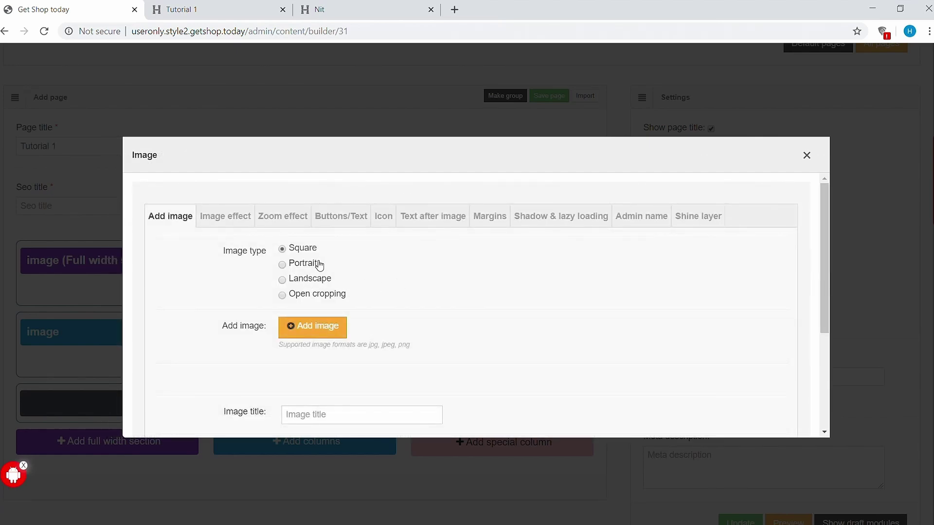
{"action": "left_click", "coordinate": [322, 336]}
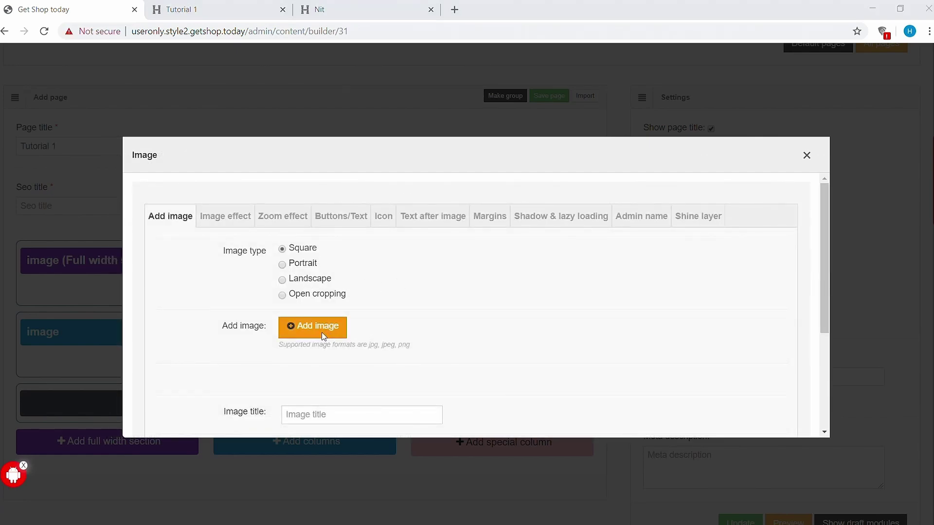
{"action": "scroll", "coordinate": [410, 306], "scroll_direction": "down", "scroll_amount": 5}
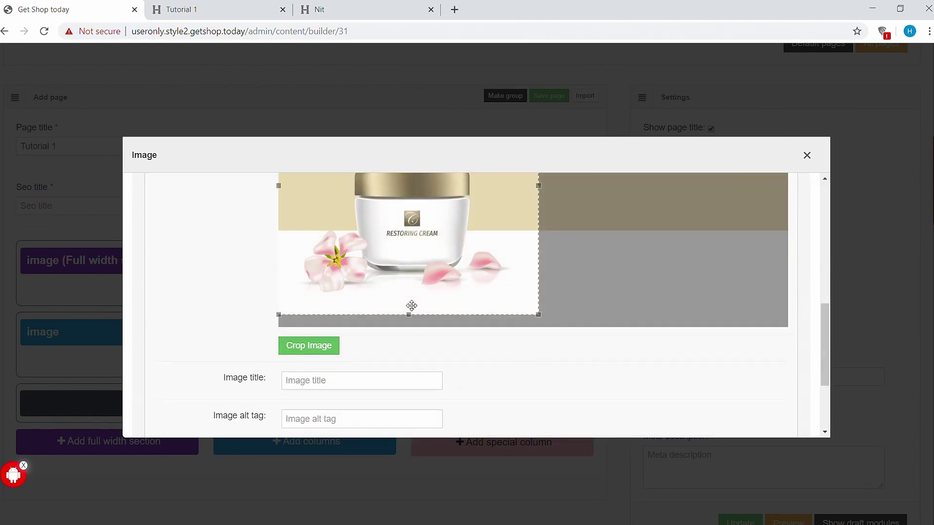
{"action": "left_click", "coordinate": [316, 348]}
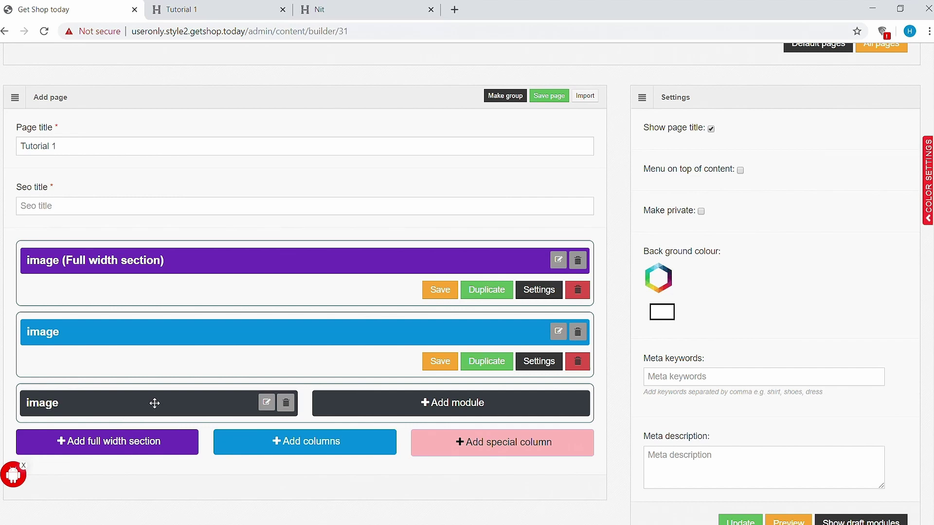
- Put justified Lorem Ipsum text in the right column and update the page
{"action": "left_click", "coordinate": [482, 409]}
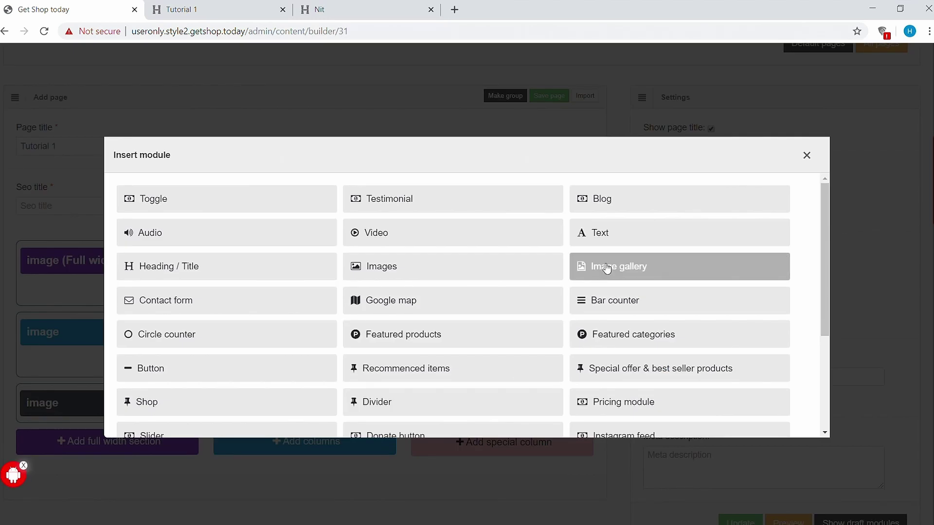
{"action": "left_click", "coordinate": [631, 235]}
{"action": "type", "text": "Lorem Ipsum is simply dummy text of the printing and typesetting industry. Lorem Ipsum has been the industry's standard dummy text ever since the 1500s, when an unknown printer took a galley of type and scrambled it to make a type specimen book. It has survived not only five centuries, but also the leap into electronic typesetting, remaining essentially unchanged. It was popularised in the 1960s with the release of Letraset sheets containing Lorem Ipsum passages, and more recently with desktop publishing software like Aldus PageMaker including versions of Lorem Ipsum."}
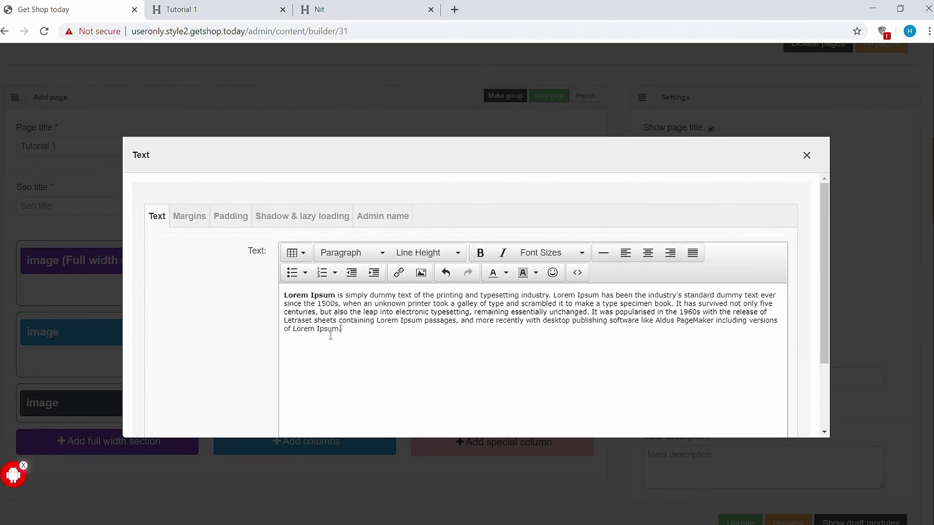
{"action": "key", "text": "ctrl+a"}
{"action": "key", "text": "ctrl+j"}
{"action": "scroll", "coordinate": [729, 341], "scroll_direction": "down", "scroll_amount": 3}
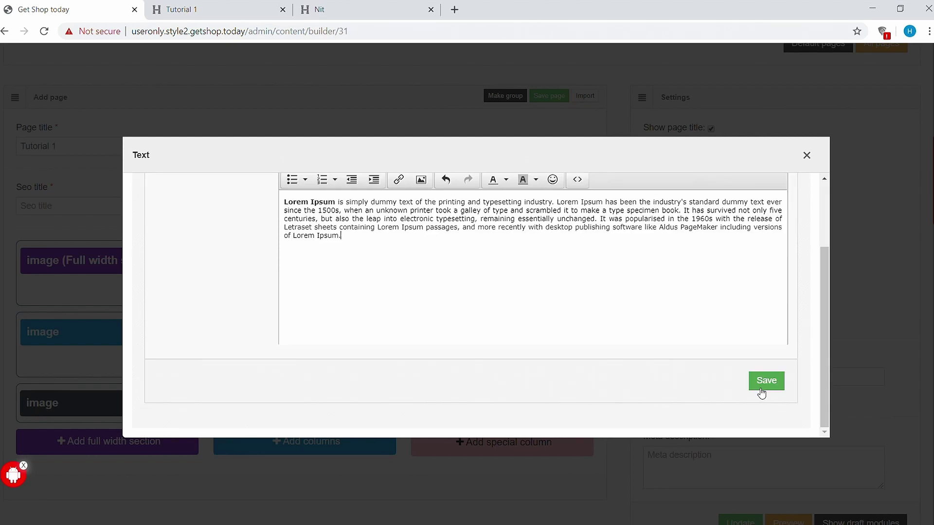
{"action": "left_click", "coordinate": [763, 384]}
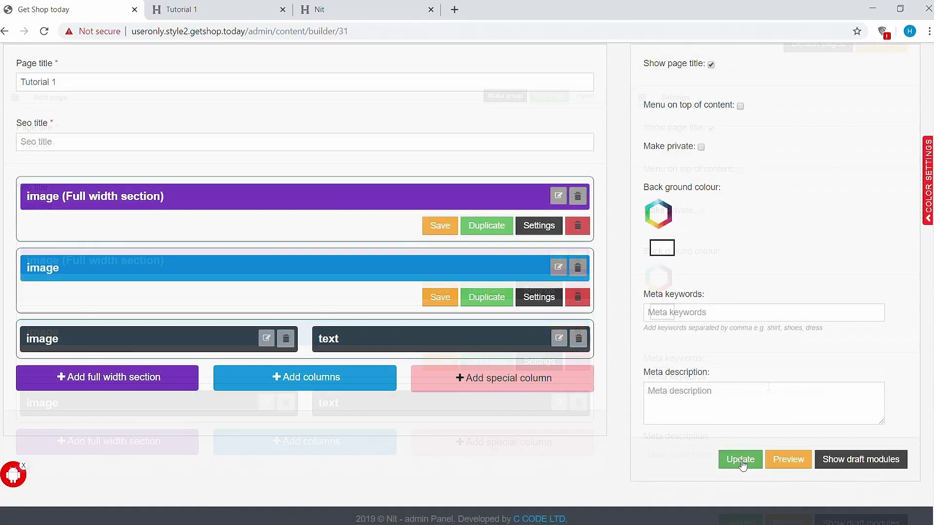
{"action": "left_click", "coordinate": [739, 459]}
{"action": "left_click", "coordinate": [180, 9]}
- Reload the live page to check the cream image beside the Lorem Ipsum text, then return to the builder
{"action": "left_click", "coordinate": [45, 32]}
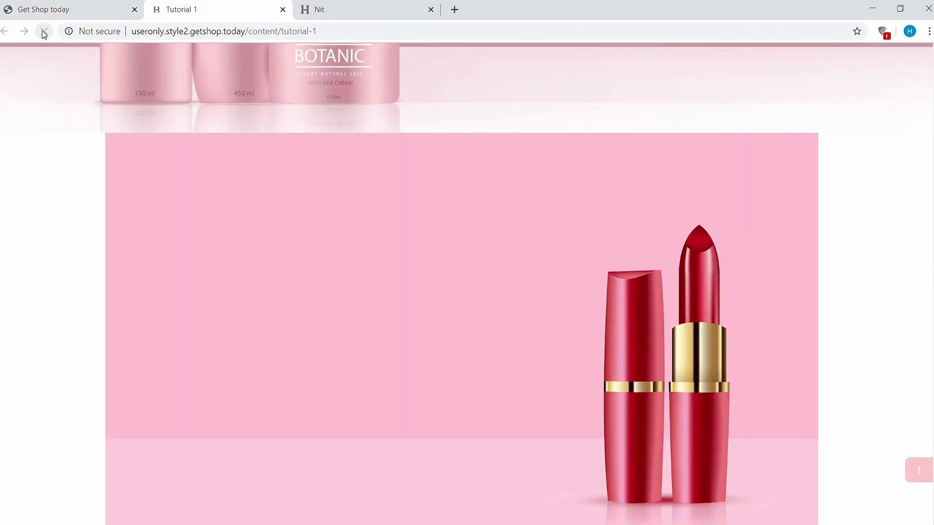
{"action": "scroll", "coordinate": [444, 199], "scroll_direction": "down", "scroll_amount": 7}
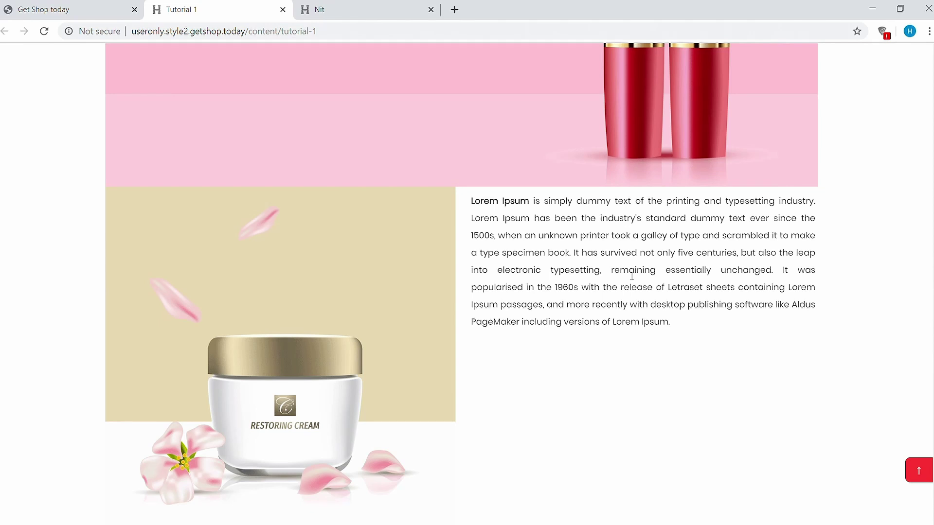
{"action": "left_click", "coordinate": [59, 11]}
{"action": "scroll", "coordinate": [459, 344], "scroll_direction": "down", "scroll_amount": 5}
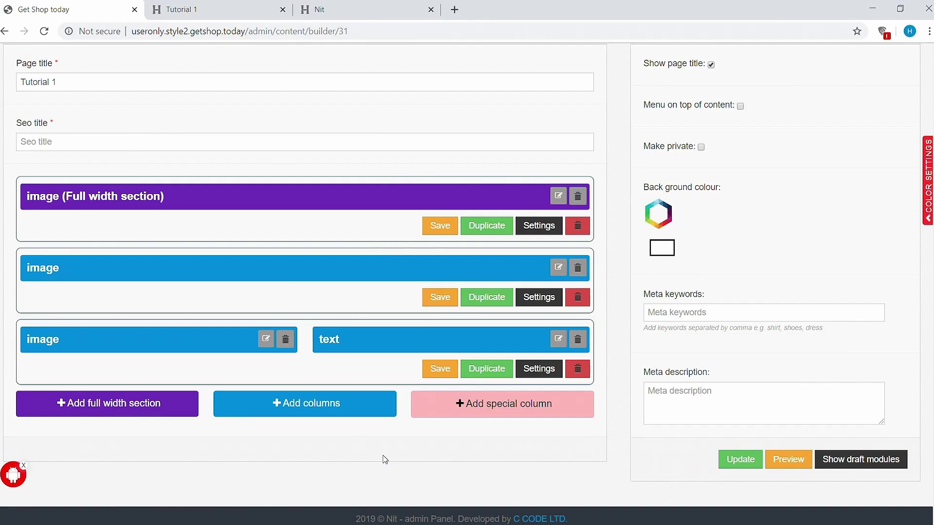
- Open the Insert special columns dialog and browse its multi-column layouts
{"action": "left_click", "coordinate": [506, 413]}
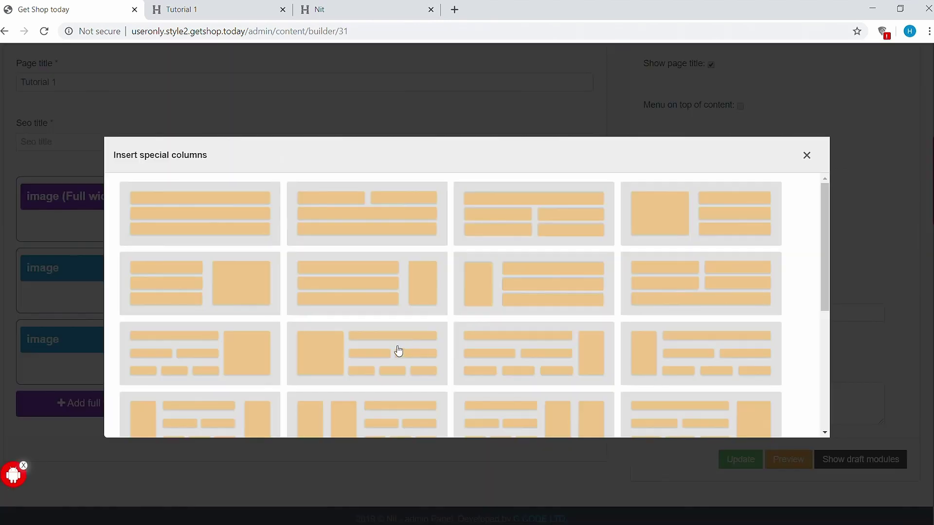
{"action": "scroll", "coordinate": [375, 345], "scroll_direction": "down", "scroll_amount": 3}
{"action": "scroll", "coordinate": [375, 346], "scroll_direction": "down", "scroll_amount": 2}
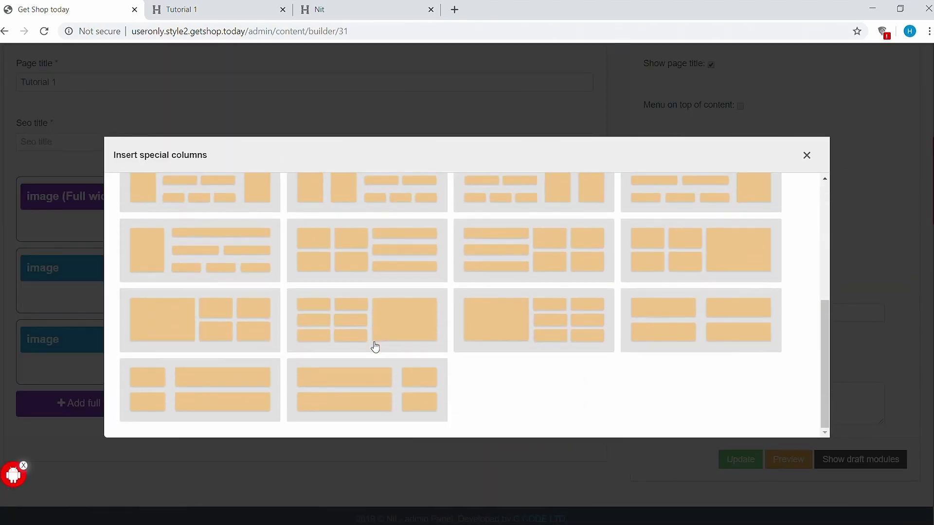
{"action": "scroll", "coordinate": [375, 346], "scroll_direction": "up", "scroll_amount": 5}
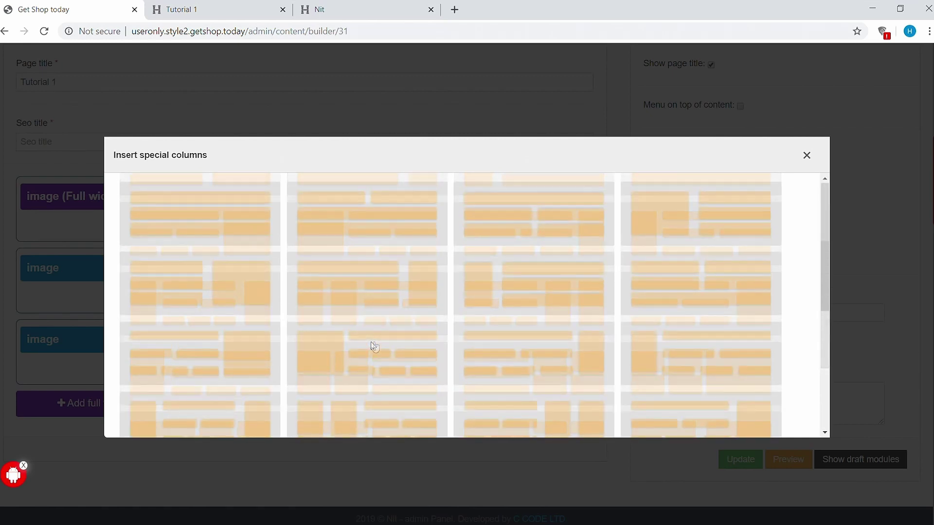